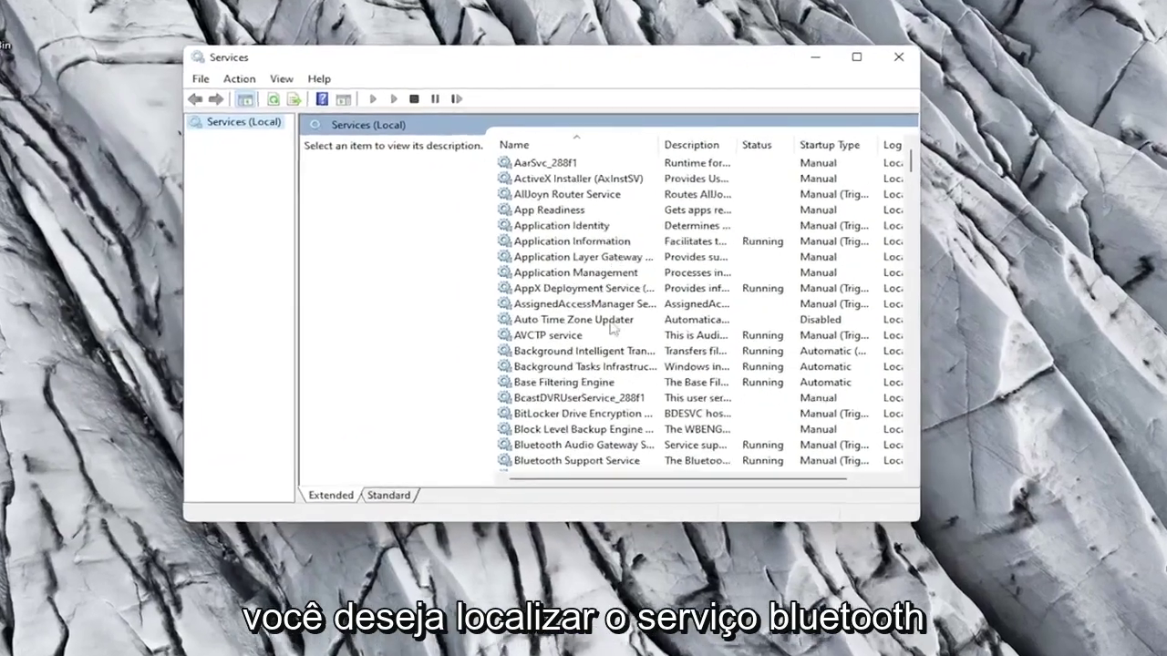
# - Set the Bluetooth Audio Gateway Service's startup type to Automatic and apply the change
pyautogui.scroll(-2, 394, 344)
pyautogui.click(558, 406)
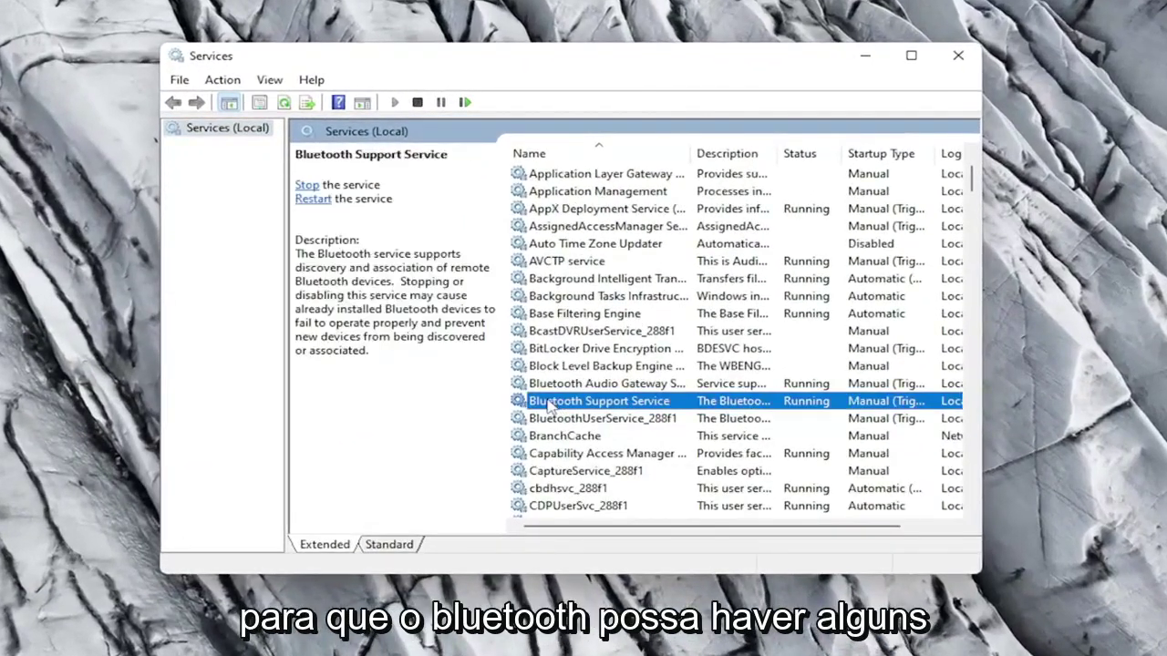
pyautogui.doubleClick(551, 390)
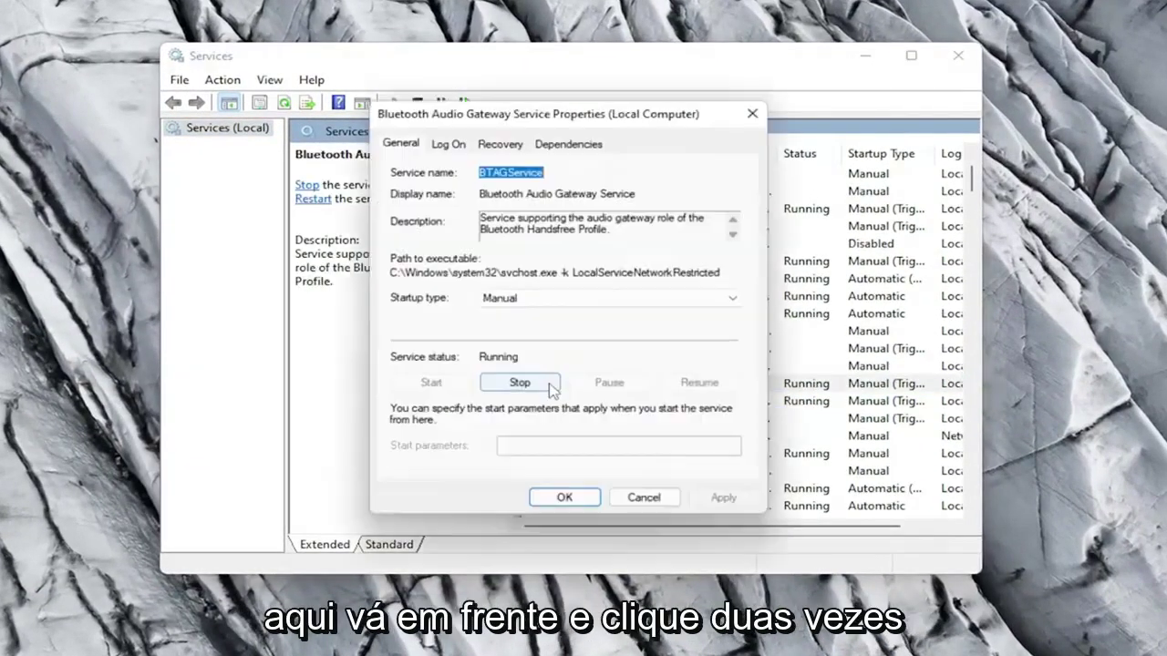
pyautogui.click(511, 299)
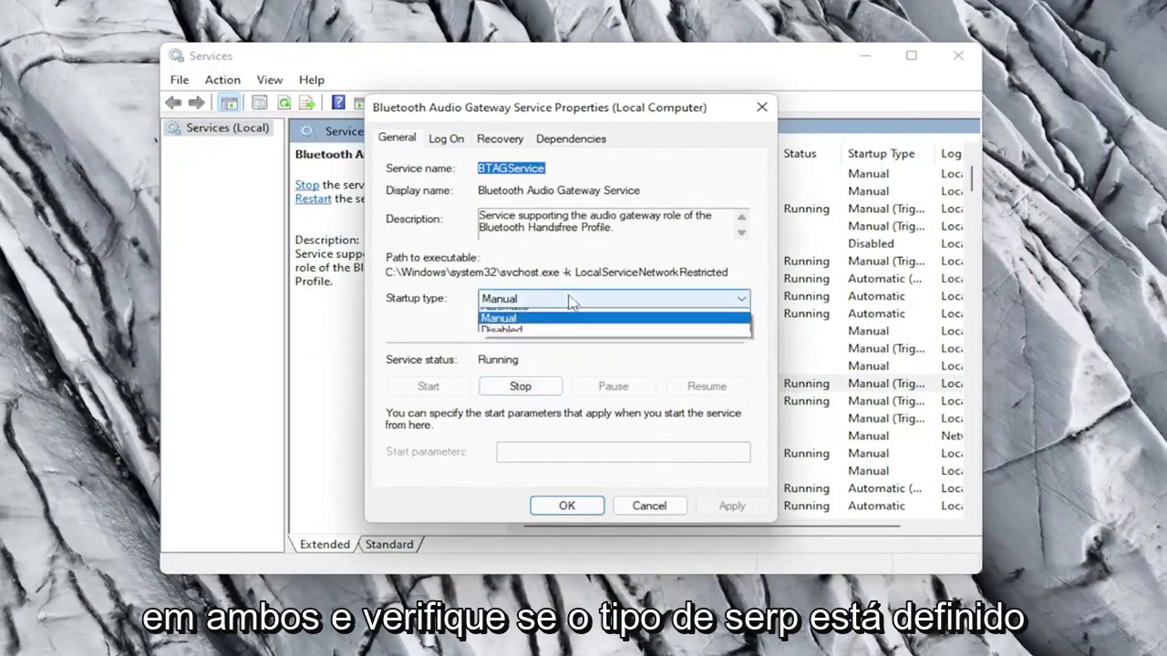
pyautogui.click(511, 304)
pyautogui.click(511, 305)
pyautogui.click(522, 328)
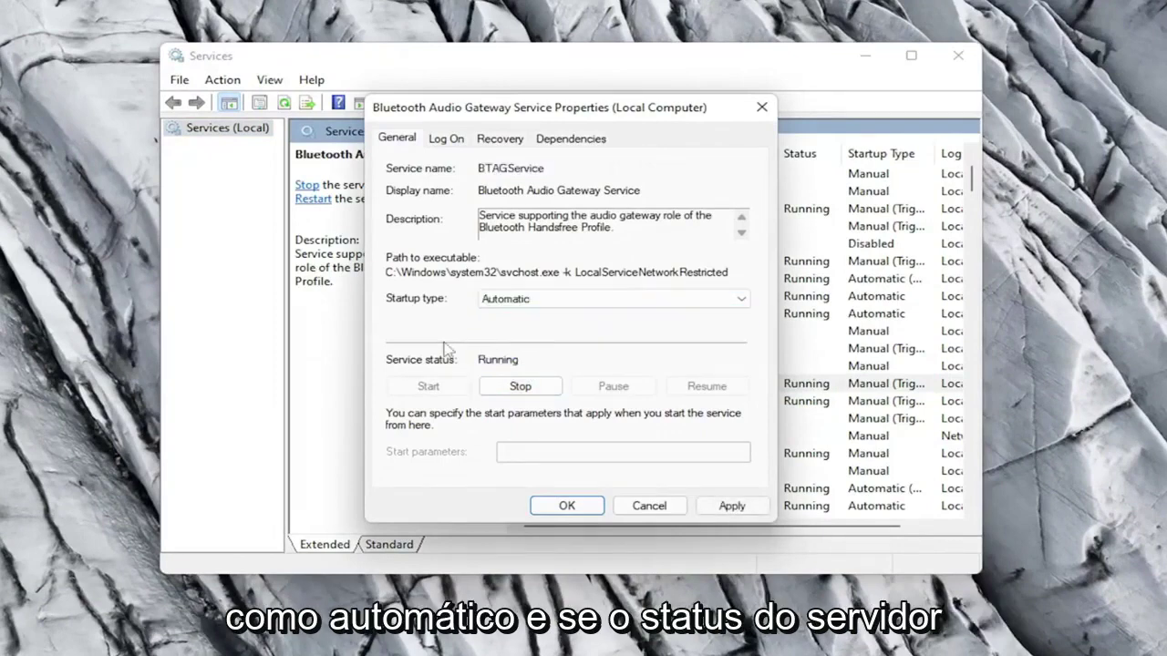
pyautogui.click(725, 505)
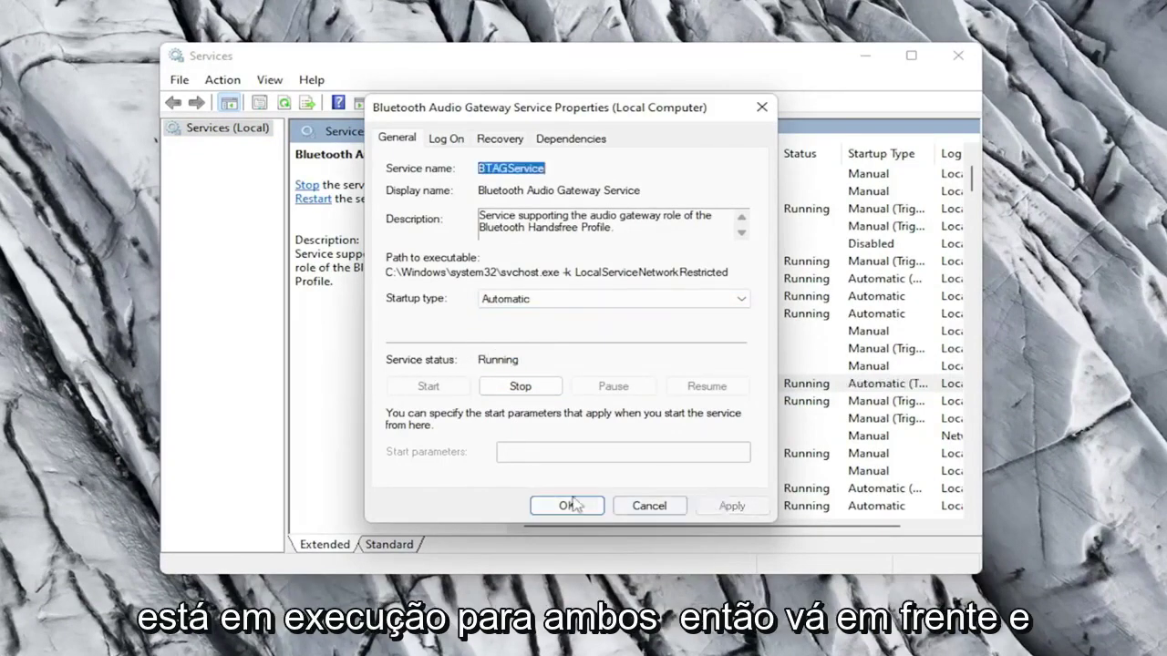
pyautogui.click(566, 506)
# - Set the Bluetooth Support Service's startup type to Automatic, save it, and close the Services window
pyautogui.doubleClick(586, 403)
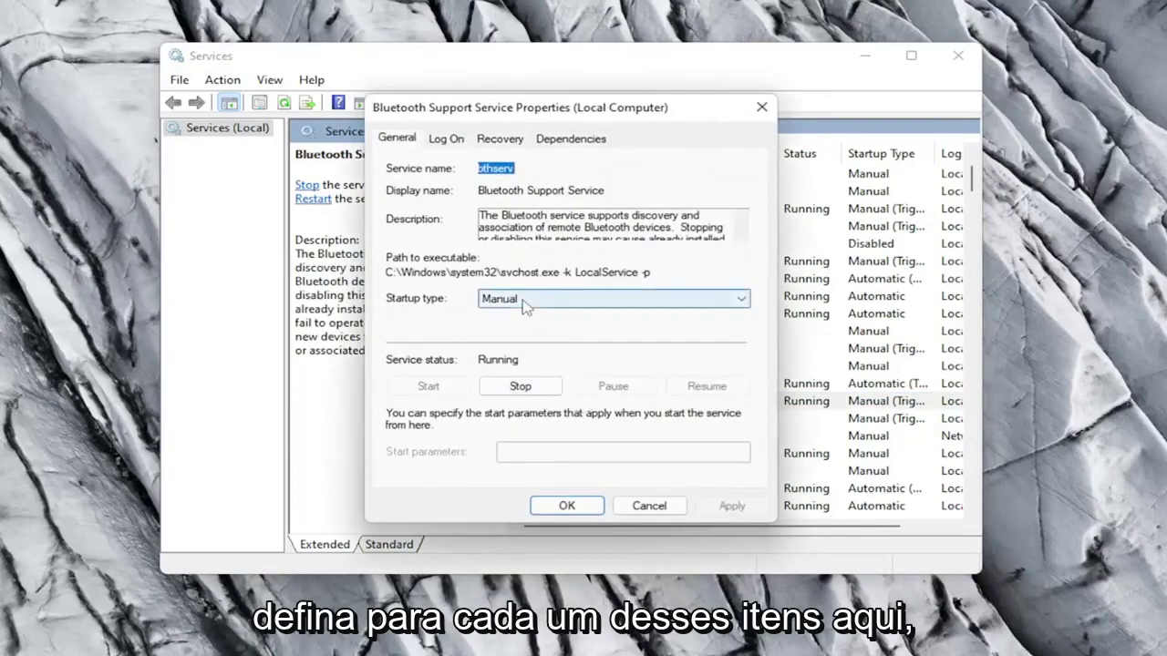
pyautogui.click(522, 307)
pyautogui.click(522, 317)
pyautogui.click(566, 506)
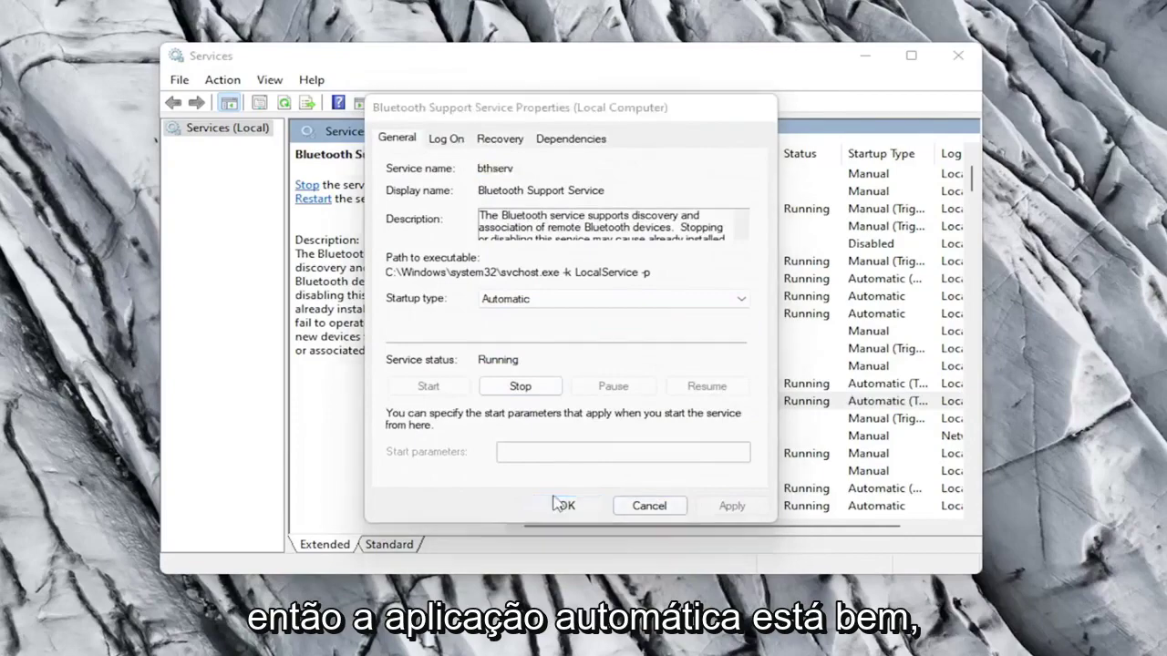
pyautogui.click(638, 425)
pyautogui.scroll(-1, 601, 419)
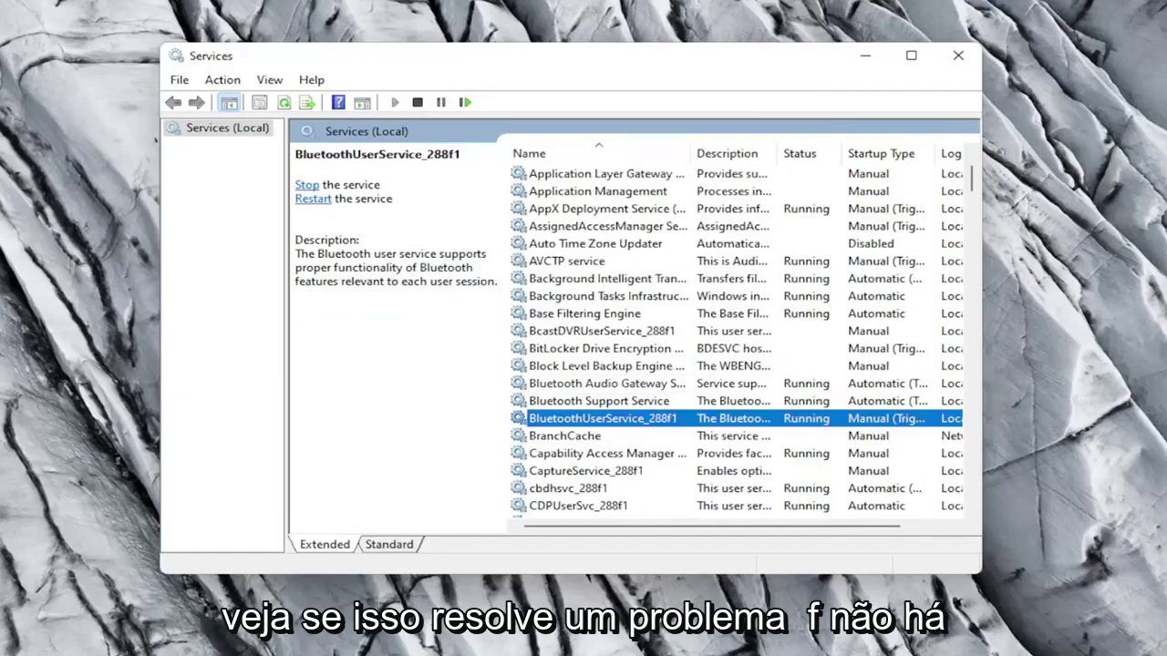
pyautogui.click(959, 56)
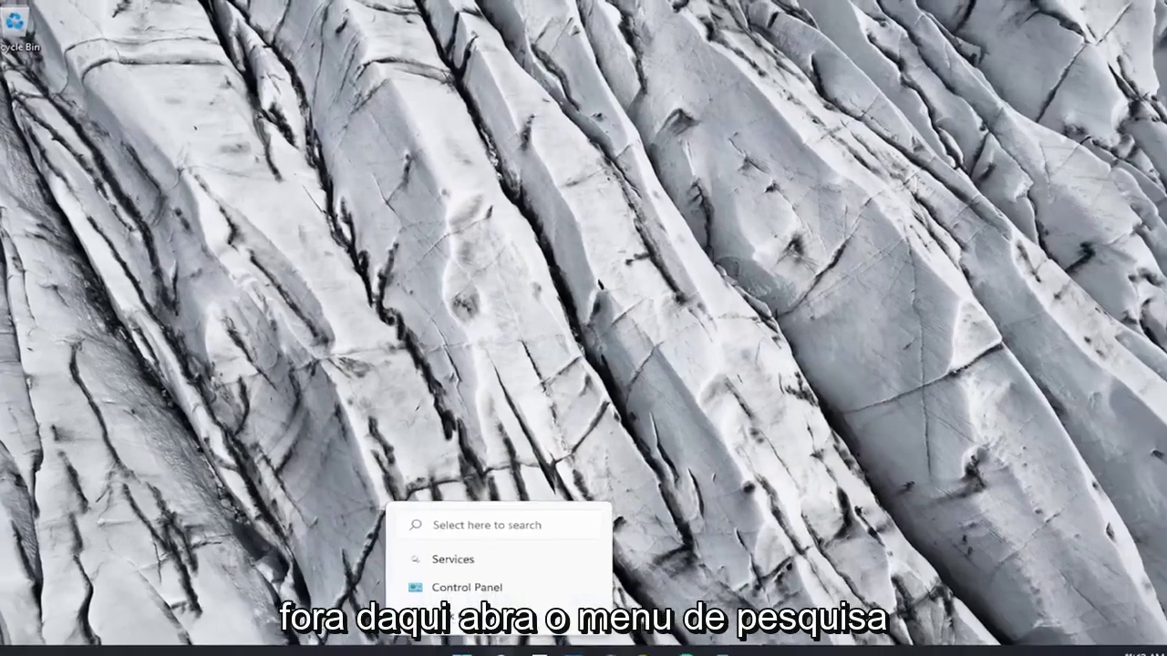
# - Search for cmd and launch Command Prompt as administrator, allowing it to make changes to the device
pyautogui.click(497, 640)
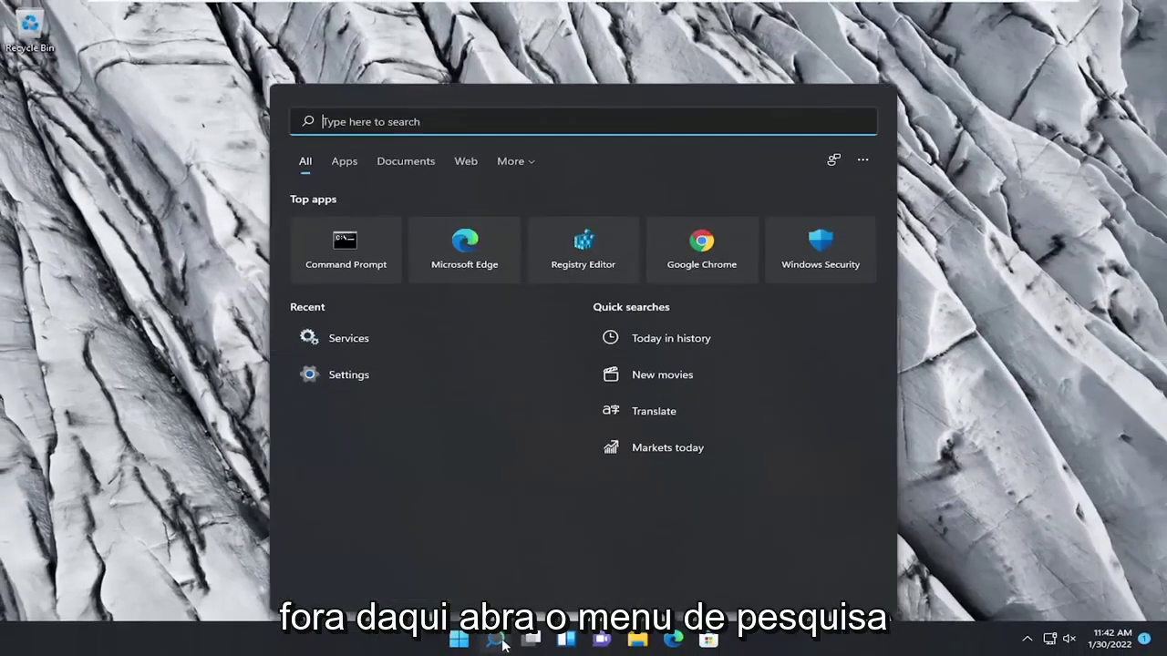
pyautogui.write('cm')
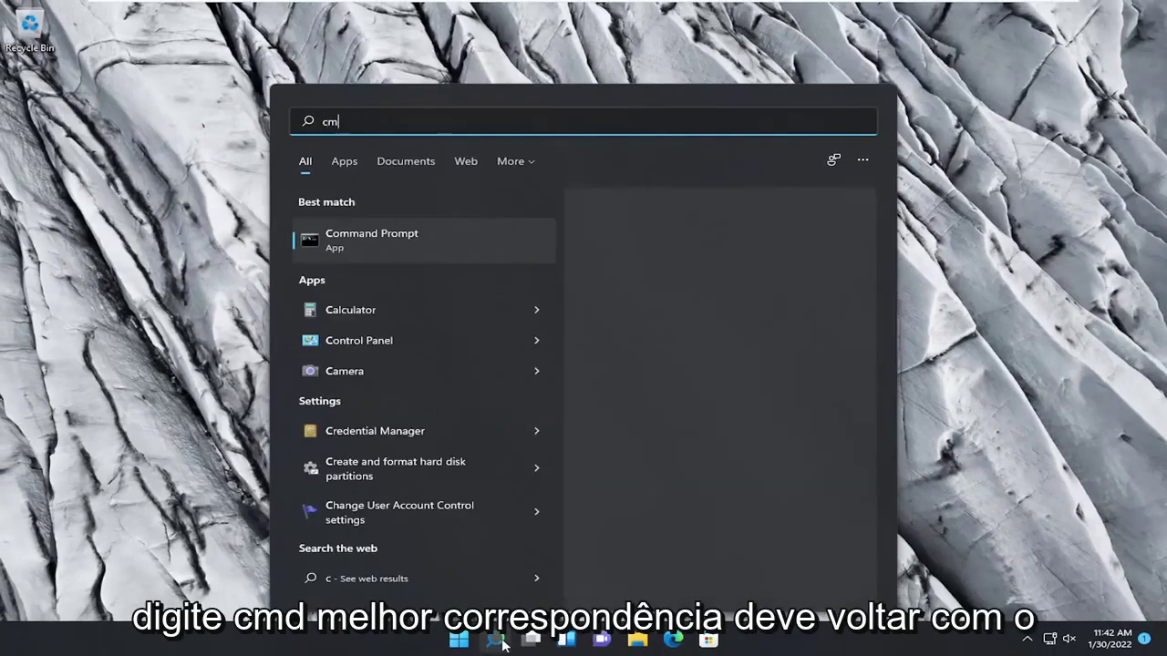
pyautogui.write('d')
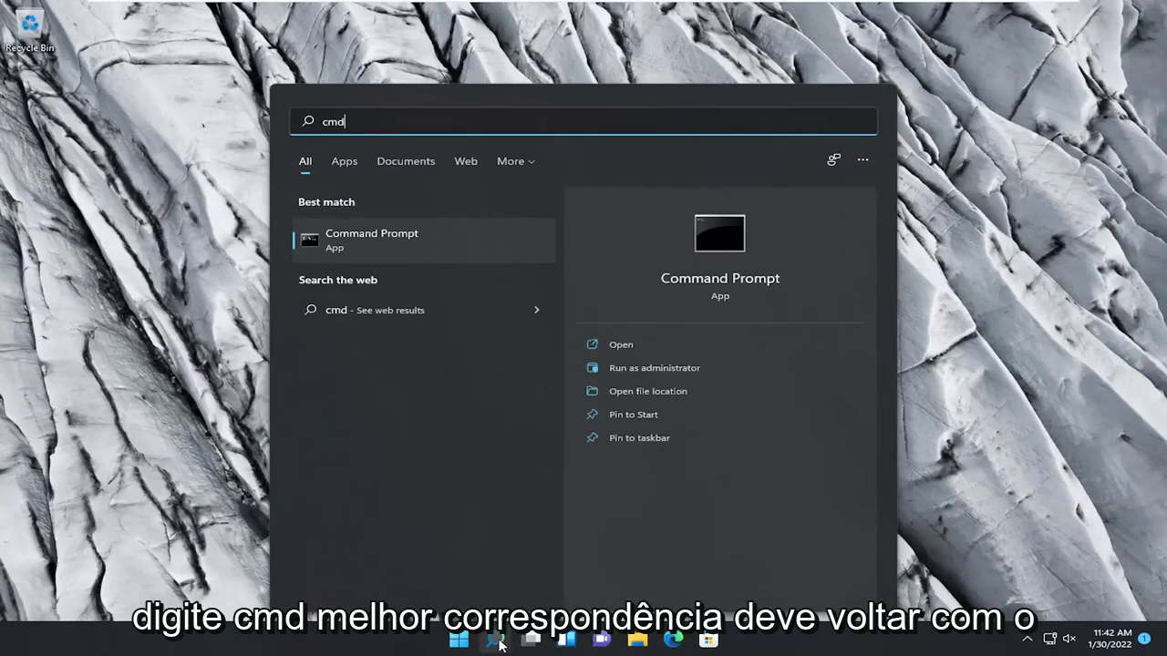
pyautogui.rightClick(362, 241)
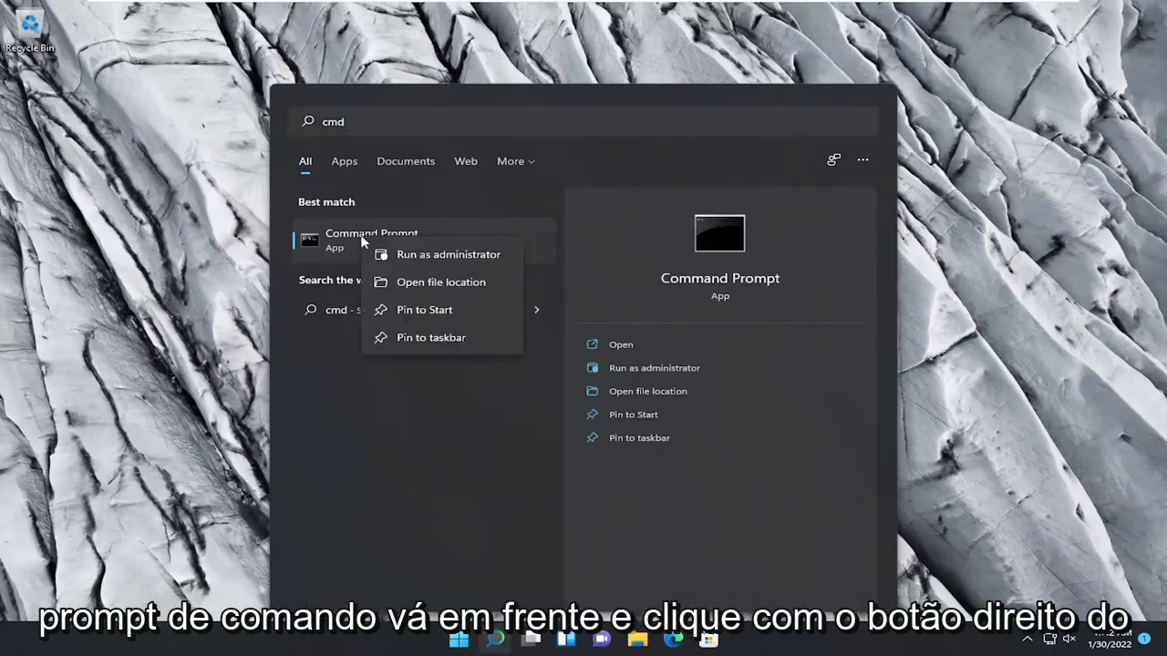
pyautogui.click(442, 260)
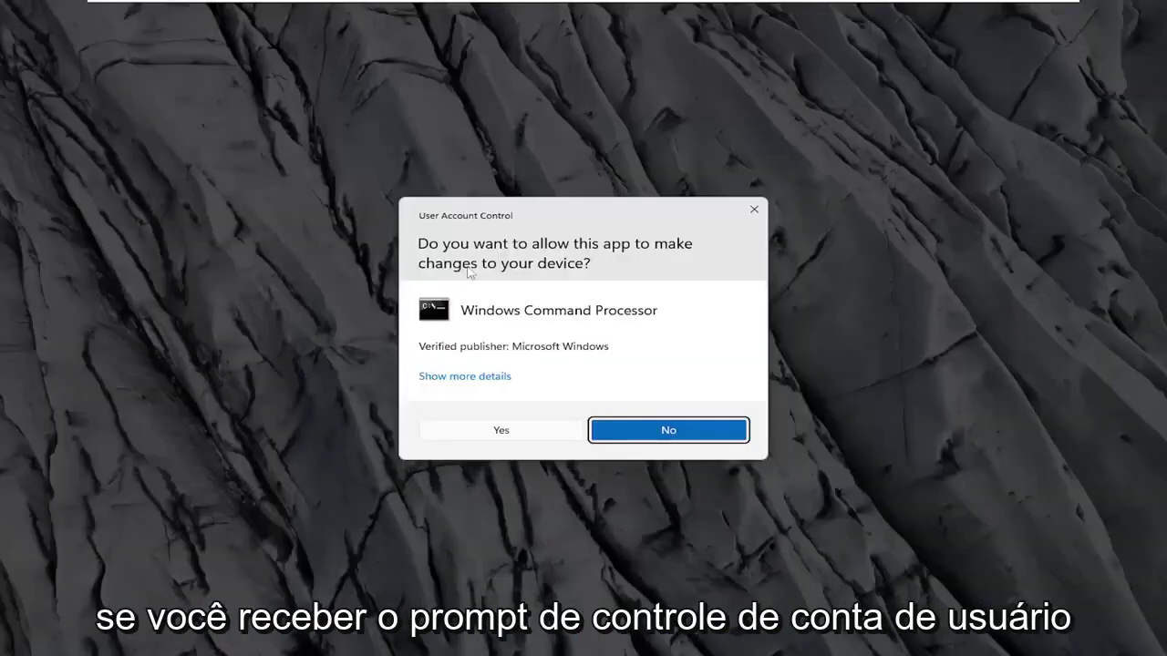
pyautogui.click(498, 430)
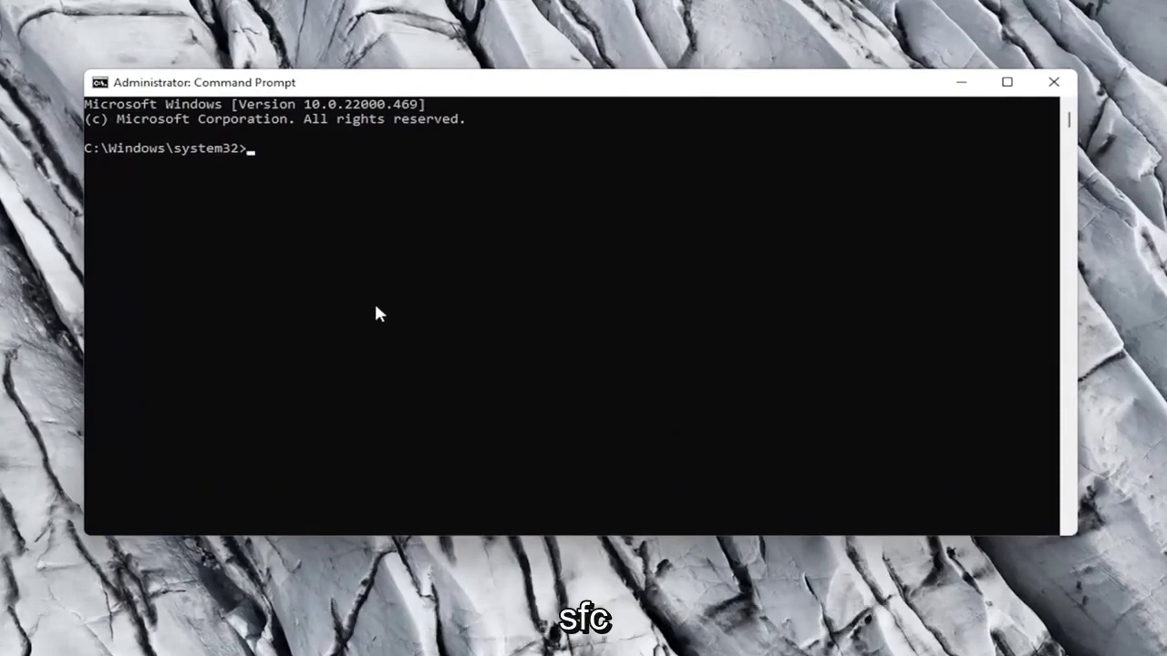
# - Run the system file scan with the command sfc /scannow
pyautogui.write('sfc')
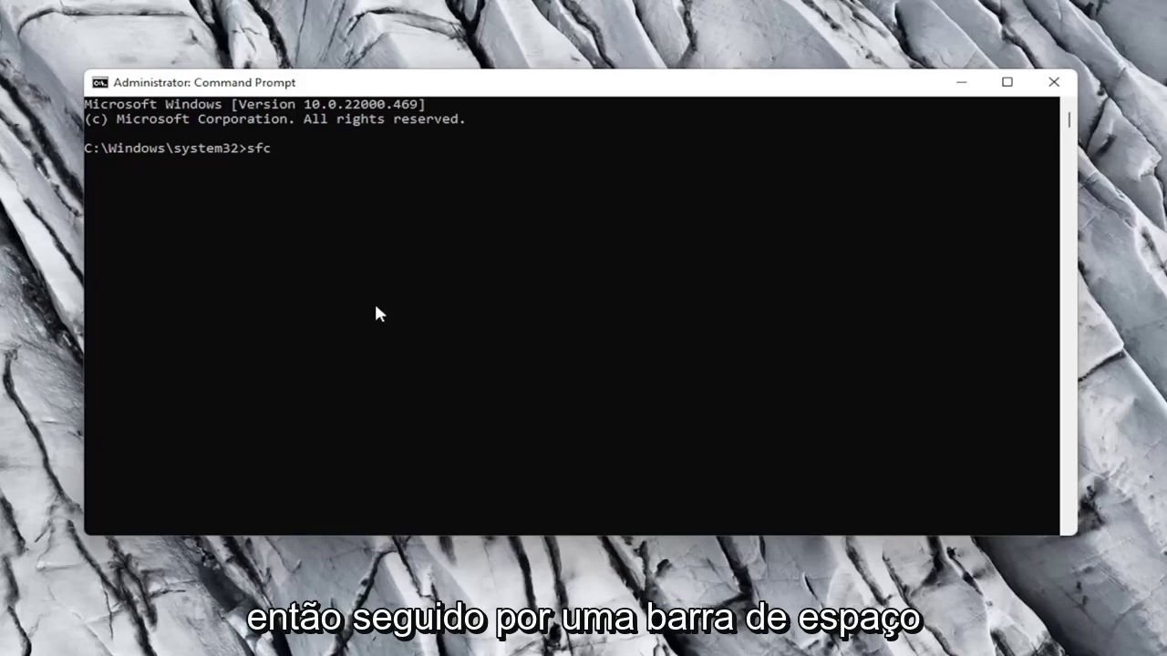
pyautogui.write(' /scannow')
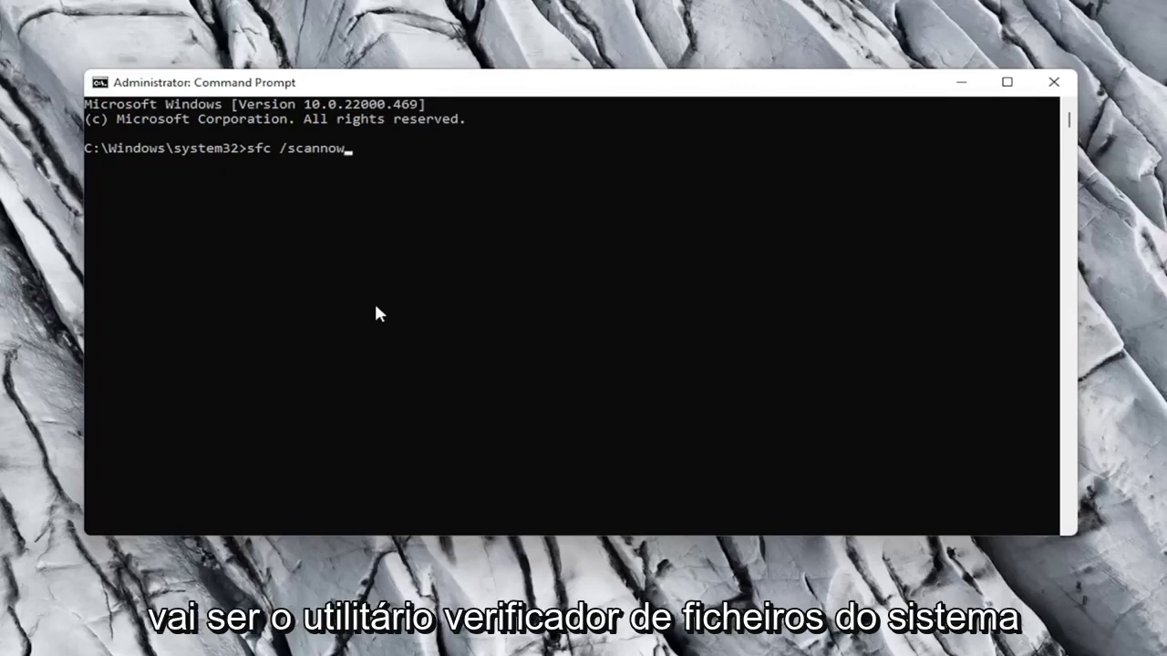
pyautogui.press('Return')
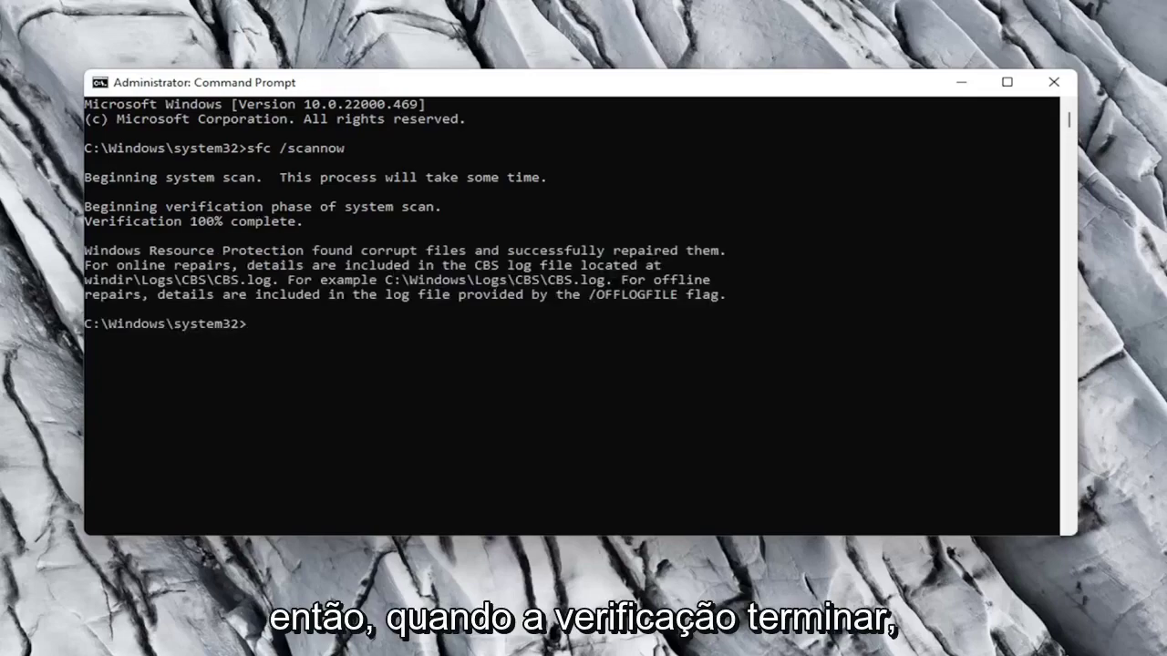
# - Close the Command Prompt and restart the computer
pyautogui.hotkey('alt', 'F4')
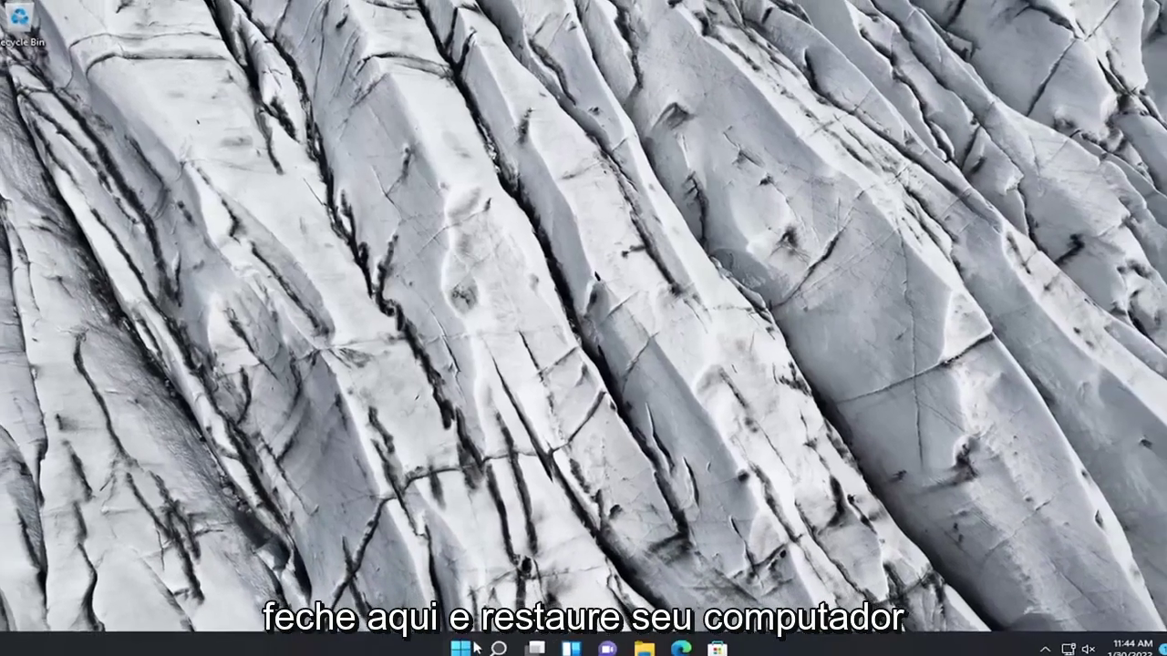
pyautogui.rightClick(474, 647)
pyautogui.moveTo(476, 578)
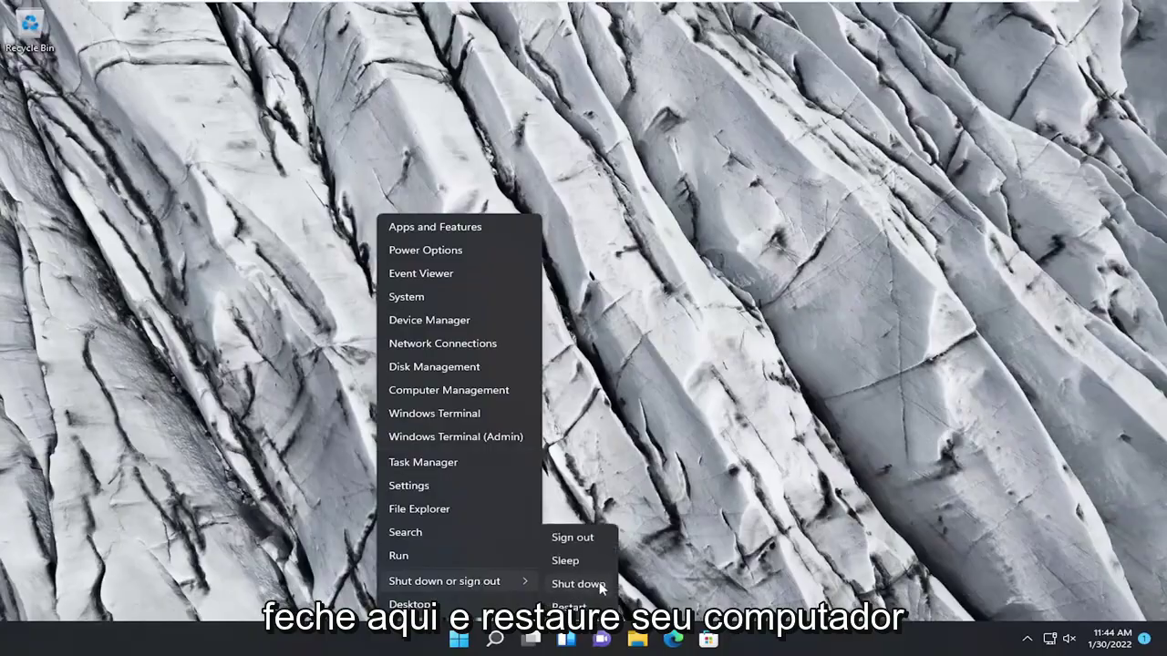
pyautogui.click(605, 620)
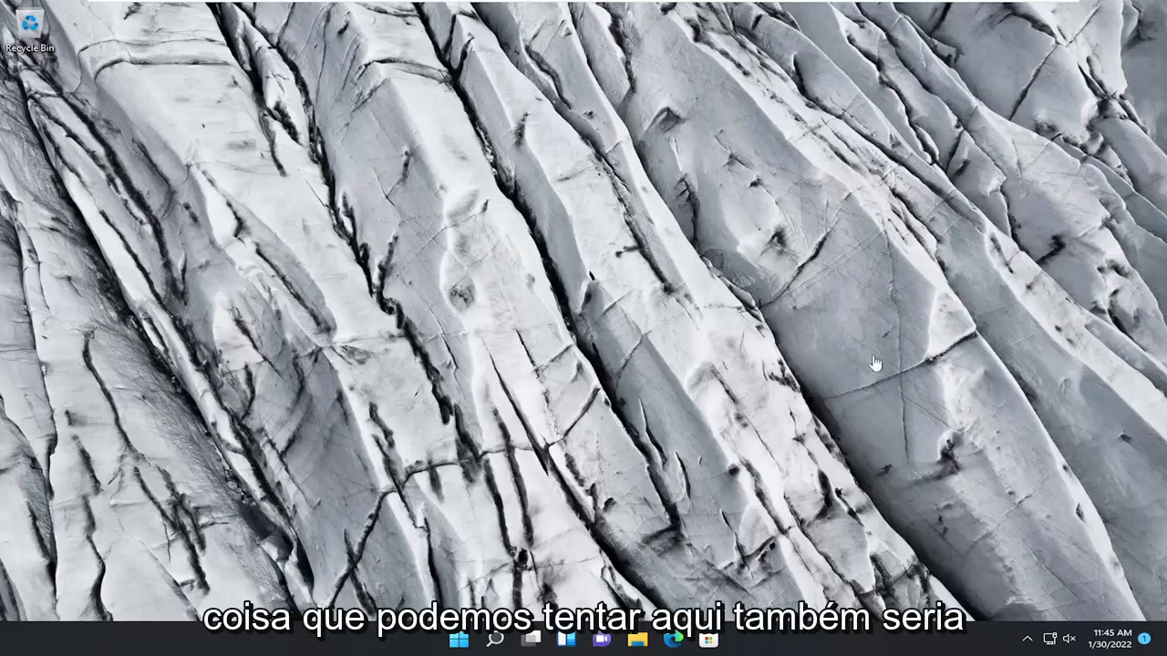
# - Launch Command Prompt as administrator again, approve the elevation, and move its window toward the middle of the desktop
pyautogui.click(493, 641)
pyautogui.write('cmd')
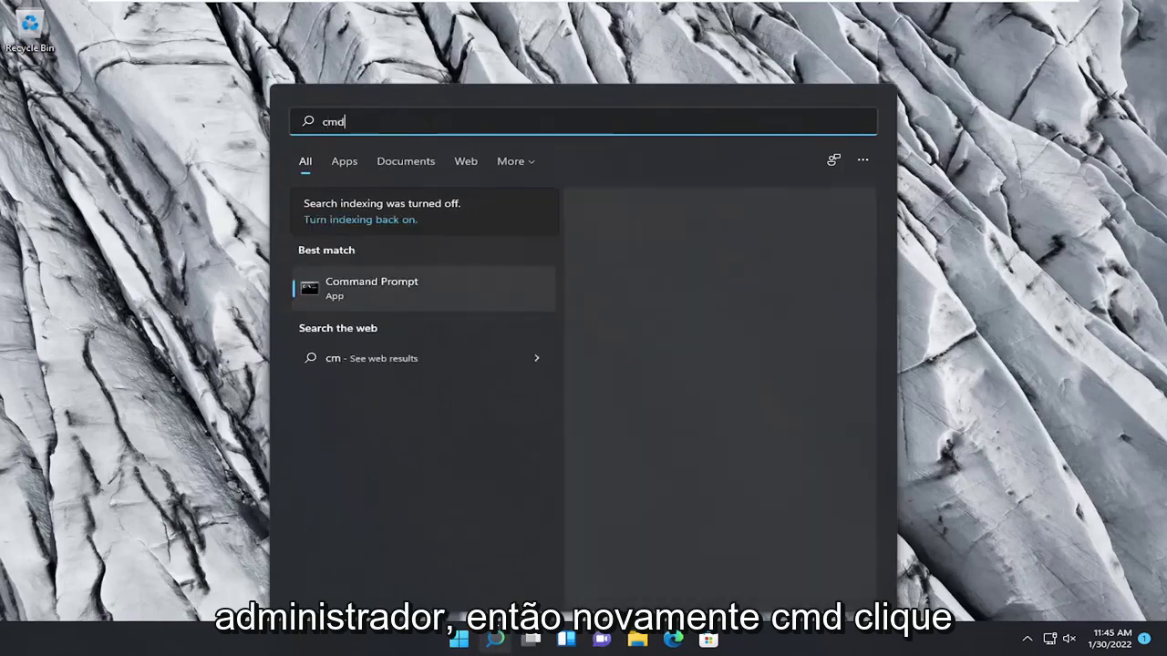
pyautogui.rightClick(362, 291)
pyautogui.rightClick(362, 291)
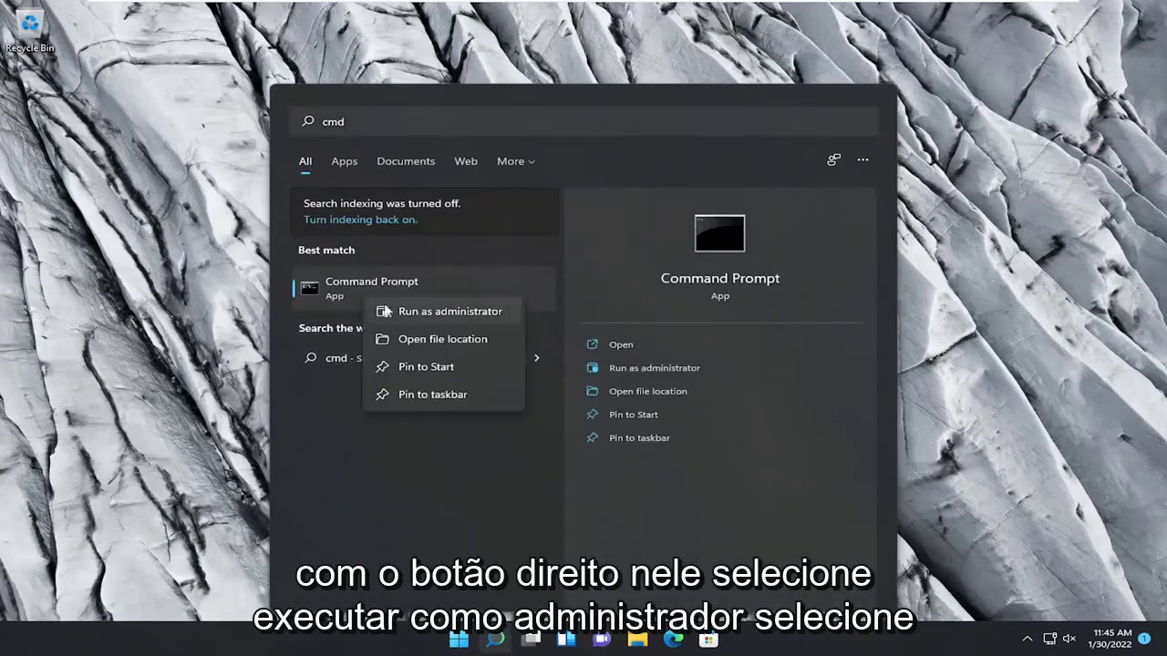
pyautogui.click(398, 313)
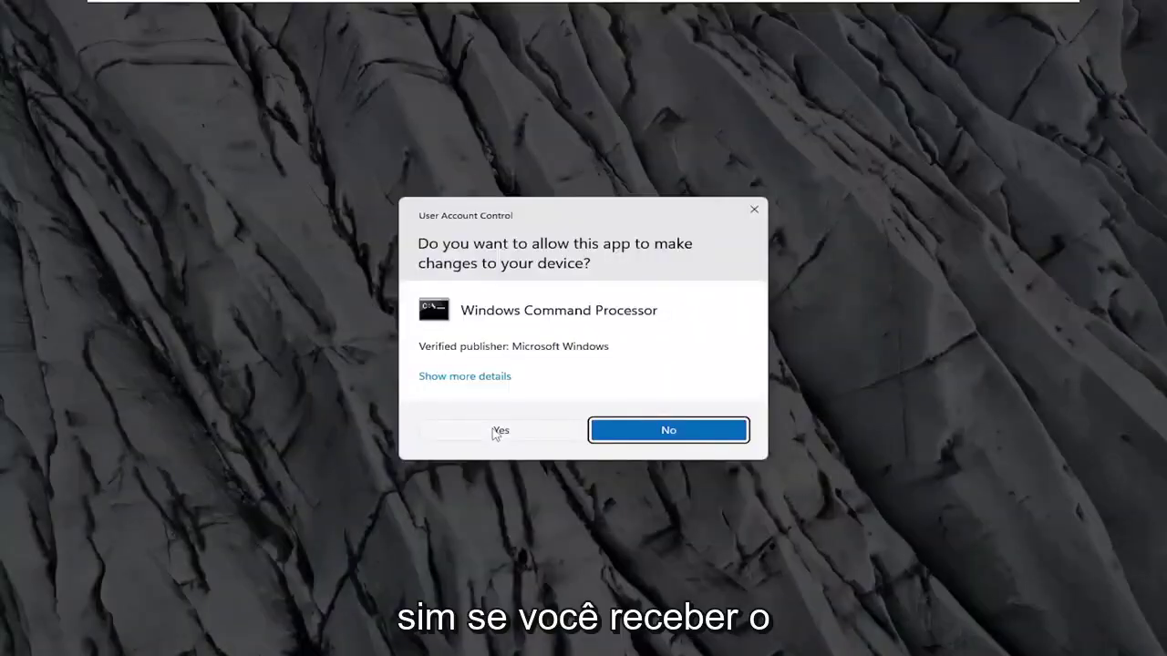
pyautogui.click(497, 431)
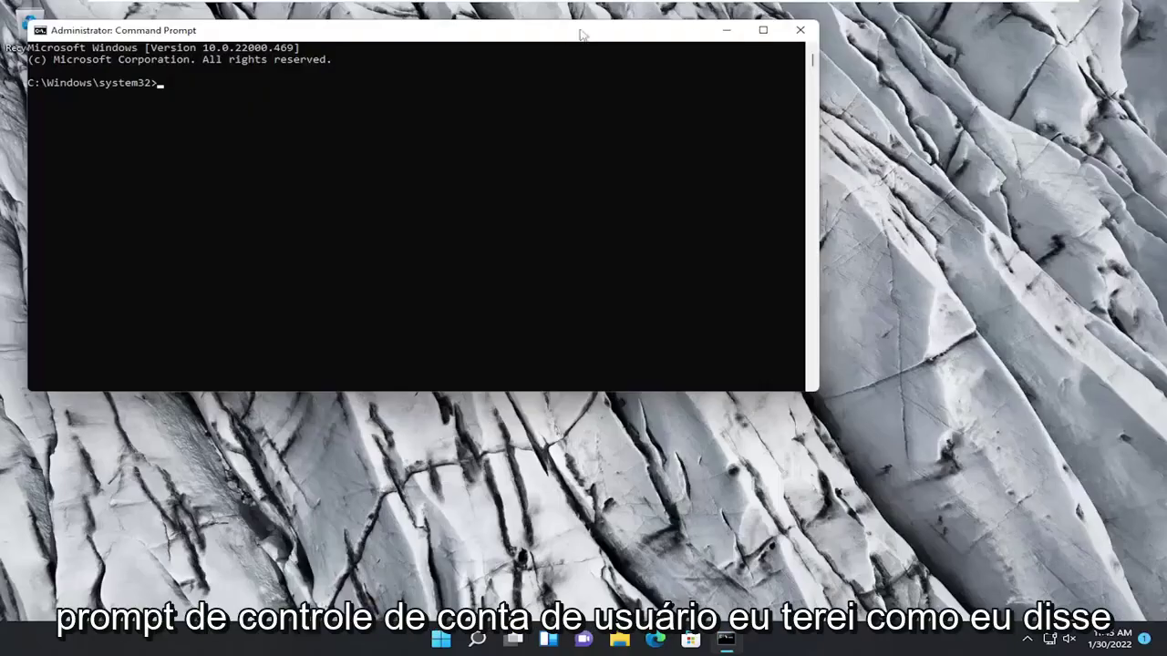
pyautogui.moveTo(545, 36); pyautogui.dragTo(690, 121)
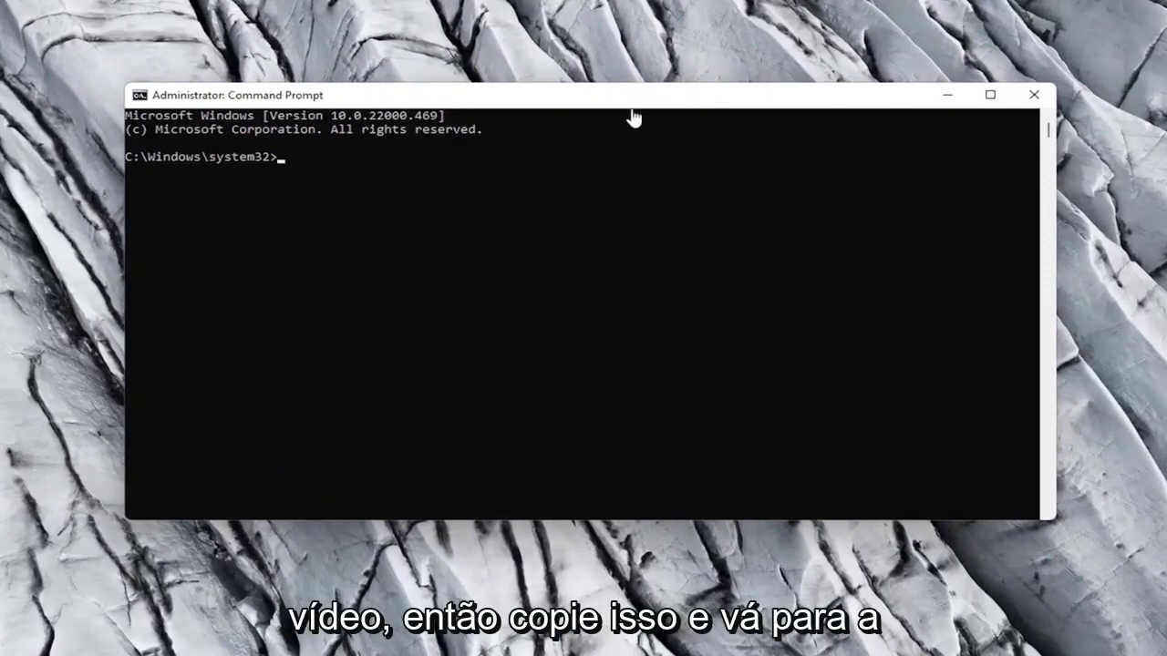
# - Paste and run DISM.exe /Online /Cleanup-image /Restorehealth, and restart the computer after it finishes
pyautogui.rightClick(562, 100)
pyautogui.moveTo(628, 230)
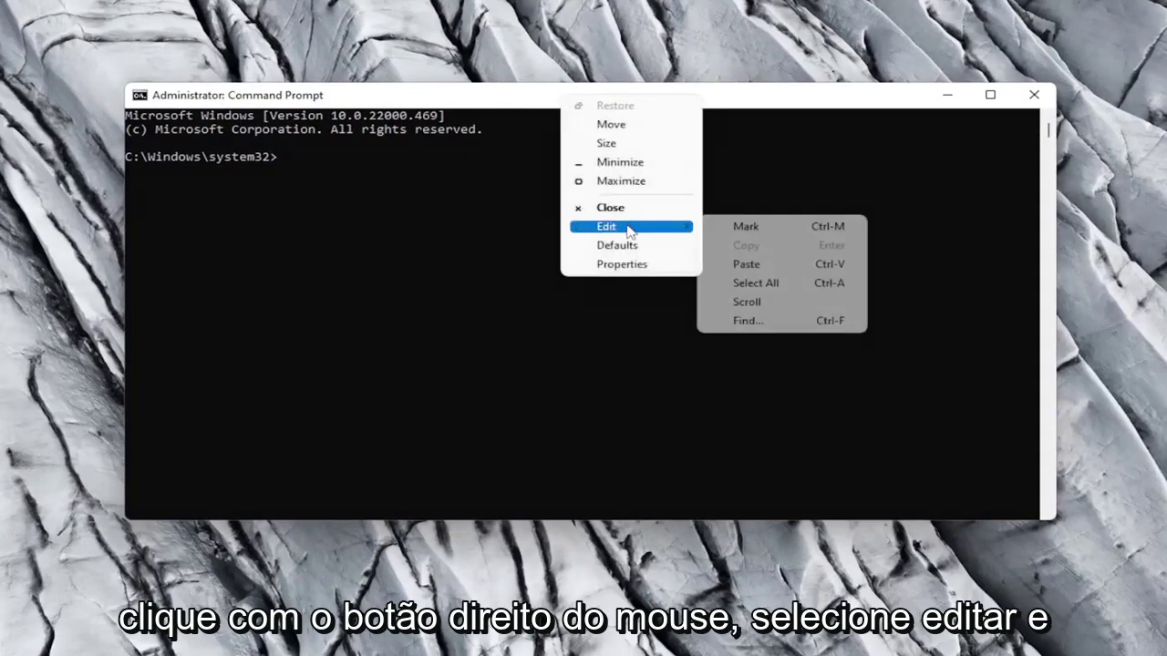
pyautogui.click(748, 263)
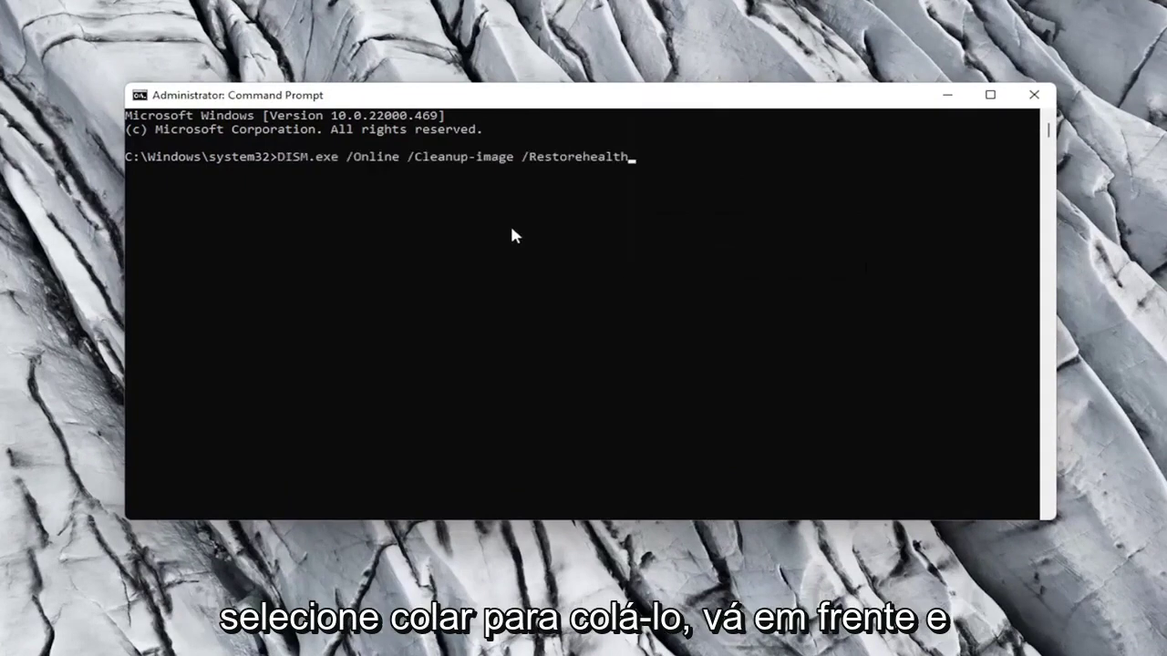
pyautogui.press('Return')
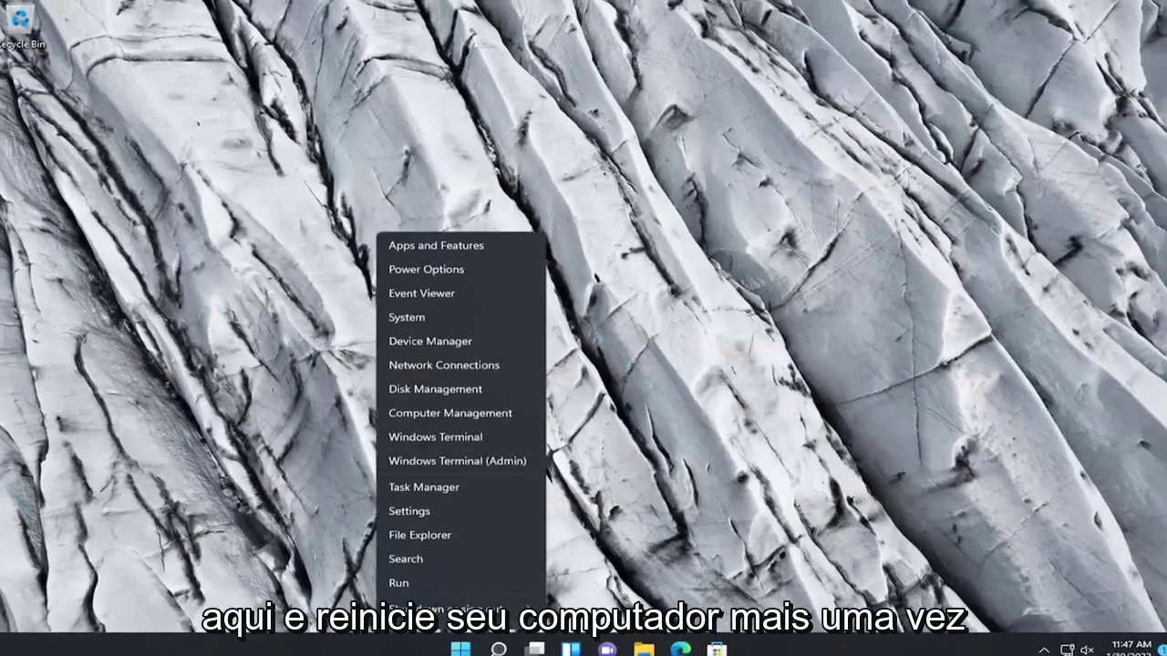
pyautogui.moveTo(521, 607)
pyautogui.click(570, 634)
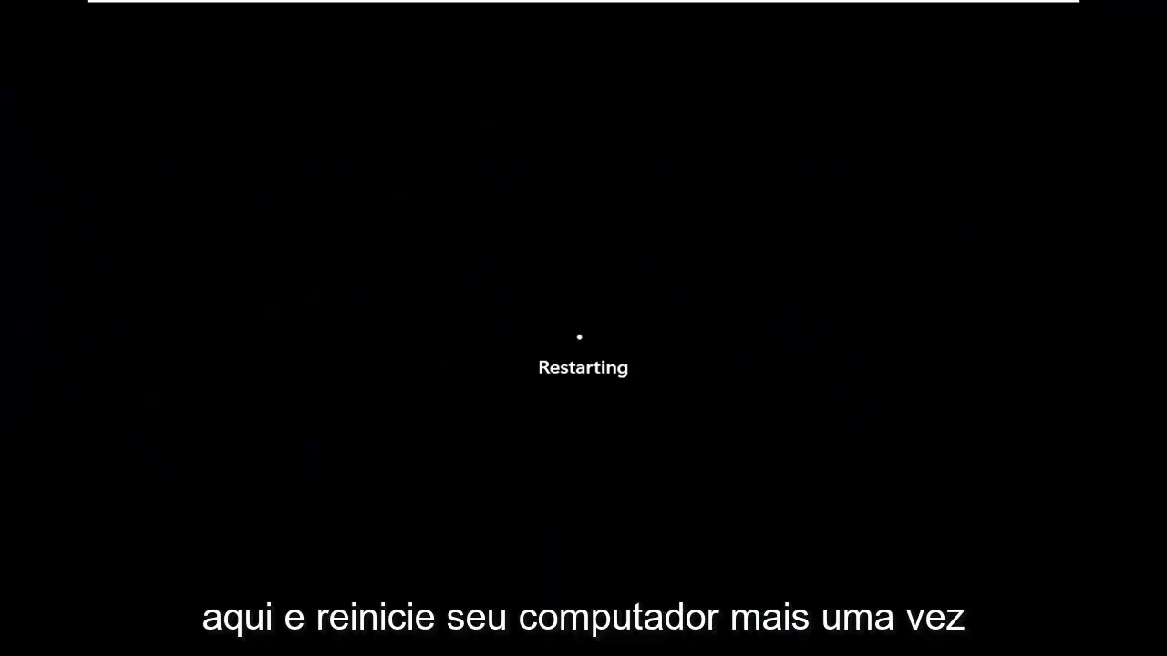